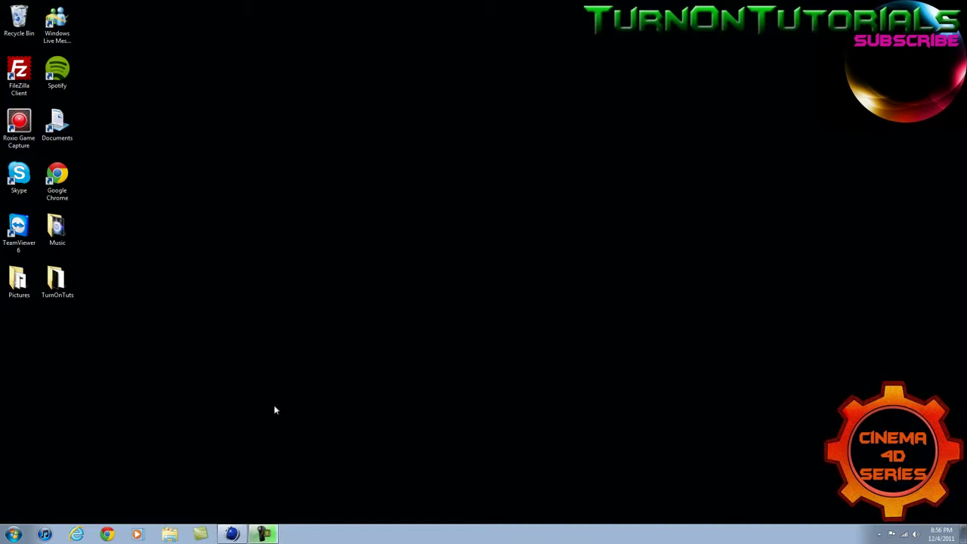
Step: Add a MoText object to the Cinema 4D scene from the MoGraph menu
{"action": "left_click", "coordinate": [232, 534]}
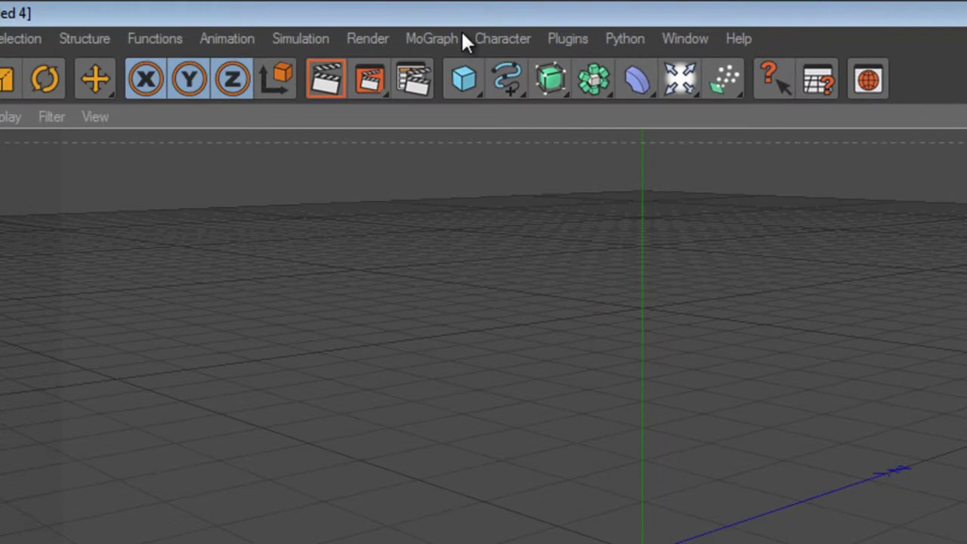
{"action": "left_click", "coordinate": [443, 39]}
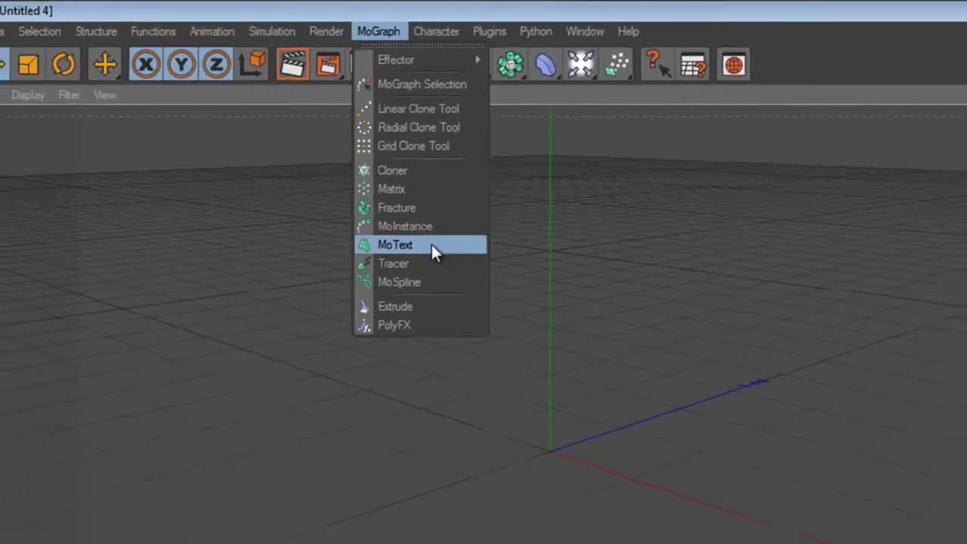
{"action": "left_click", "coordinate": [432, 244]}
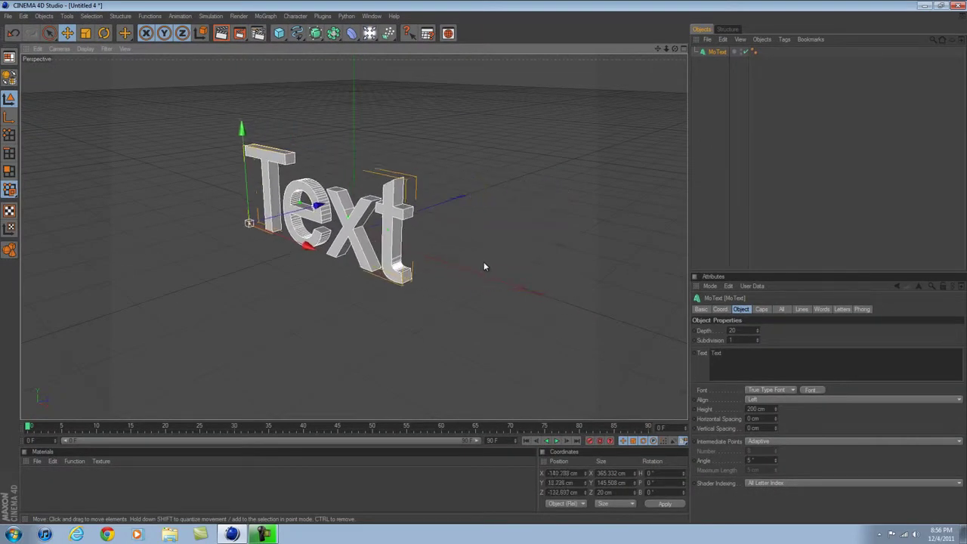
Step: Select the placeholder word 'Text' in the MoText object's Text field
{"action": "left_click", "coordinate": [701, 309]}
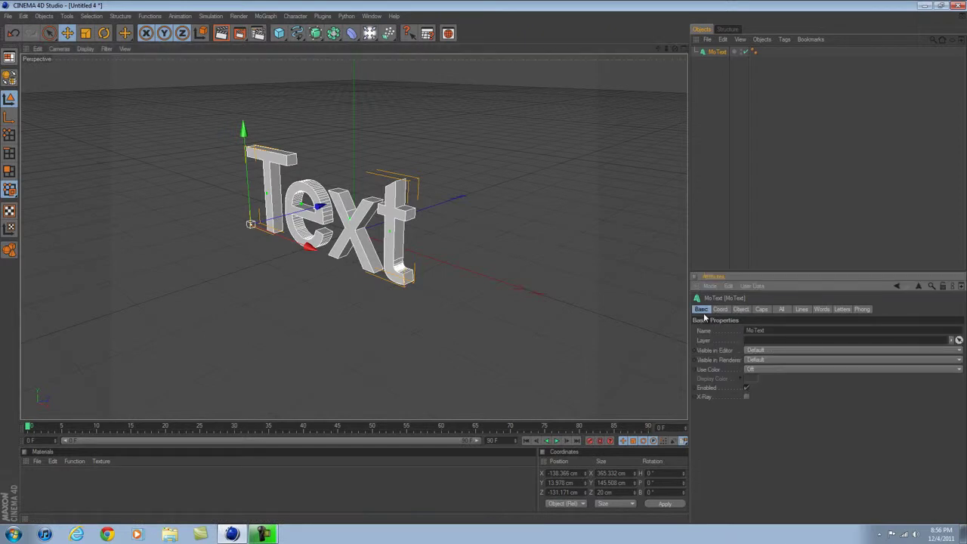
{"action": "left_click", "coordinate": [722, 310]}
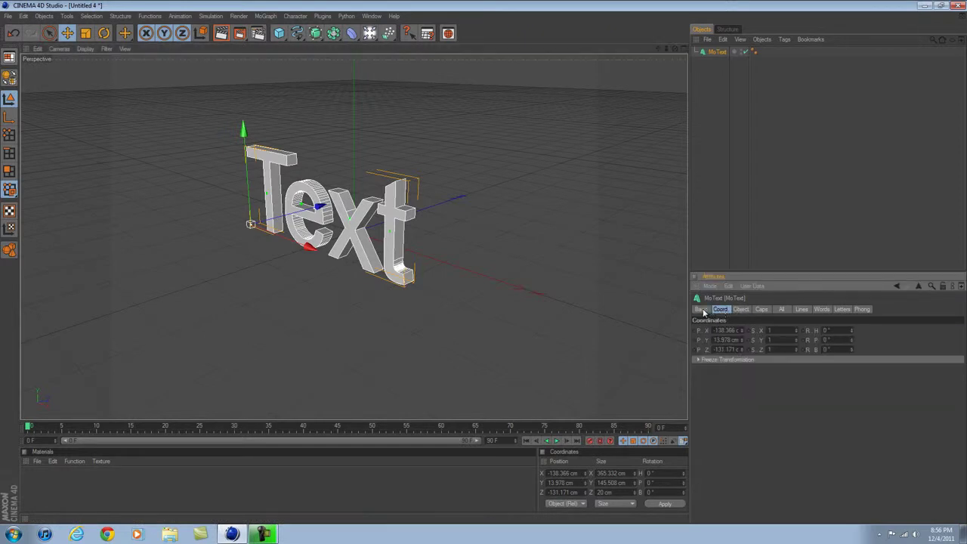
{"action": "left_click", "coordinate": [703, 309]}
{"action": "left_click", "coordinate": [741, 310]}
{"action": "double_click", "coordinate": [718, 354]}
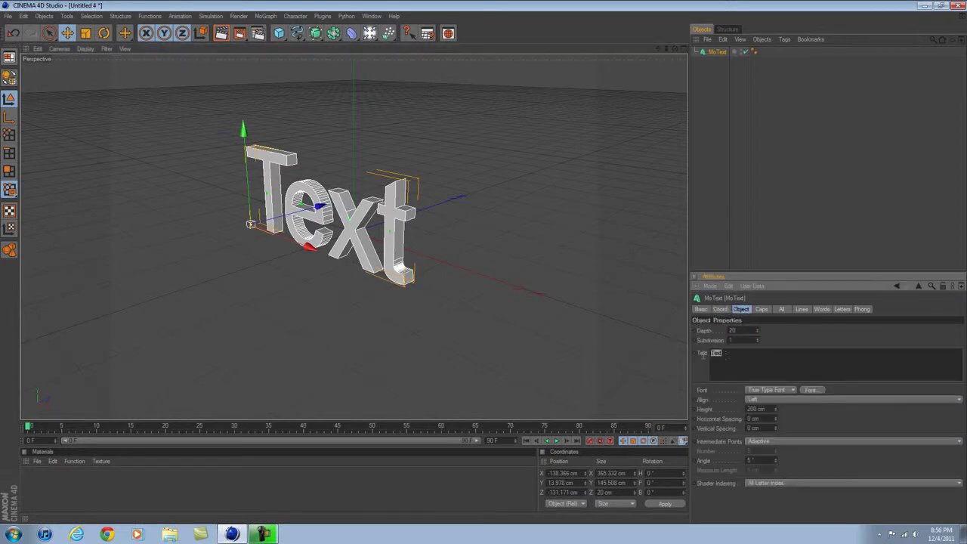
Step: Change the text to 'TurnOnTutorials' and move it left and closer in the viewport
{"action": "key", "text": "BackSpace"}
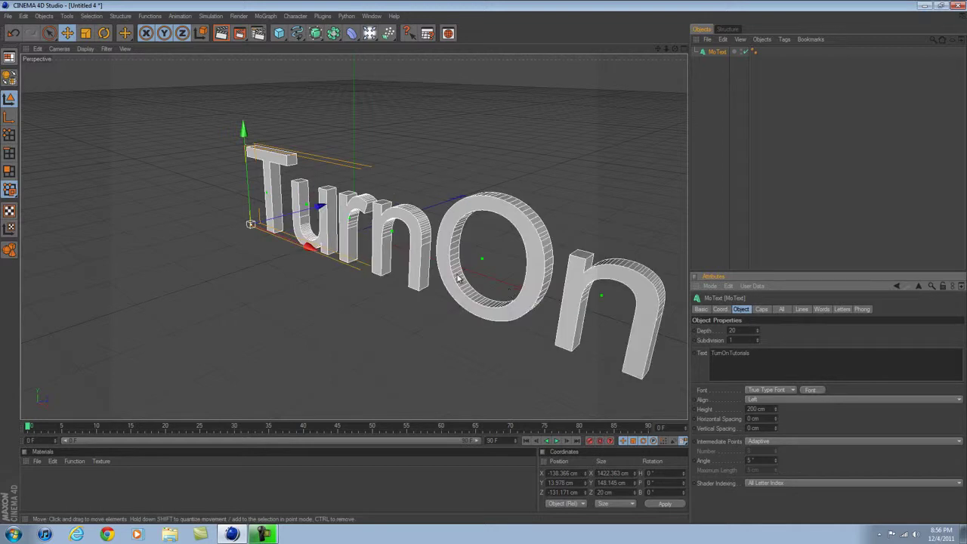
{"action": "mouse_move", "coordinate": [463, 257]}
{"action": "left_mouse_down"}
{"action": "mouse_move", "coordinate": [476, 262]}
{"action": "mouse_move", "coordinate": [434, 261]}
{"action": "mouse_move", "coordinate": [486, 263]}
{"action": "mouse_move", "coordinate": [403, 292]}
{"action": "mouse_move", "coordinate": [425, 269]}
{"action": "left_mouse_up"}
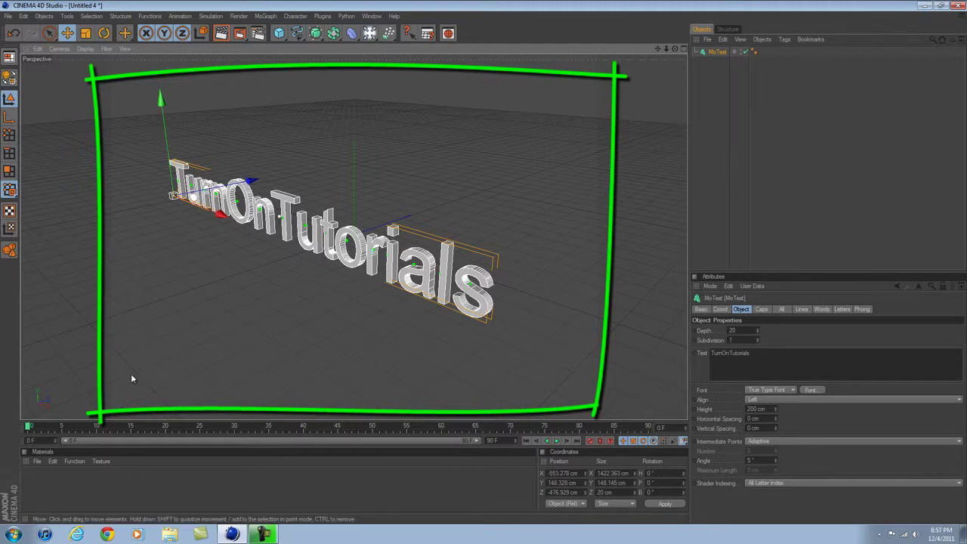
{"action": "right_click_drag", "start_coordinate": [130, 374], "coordinate": [593, 175], "text": "alt"}
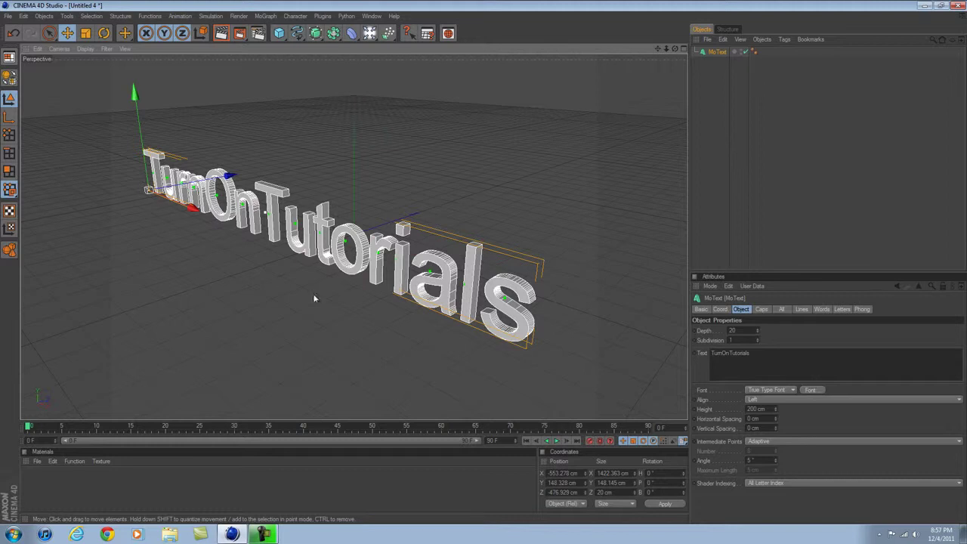
{"action": "left_click_drag", "start_coordinate": [675, 49], "coordinate": [483, 265]}
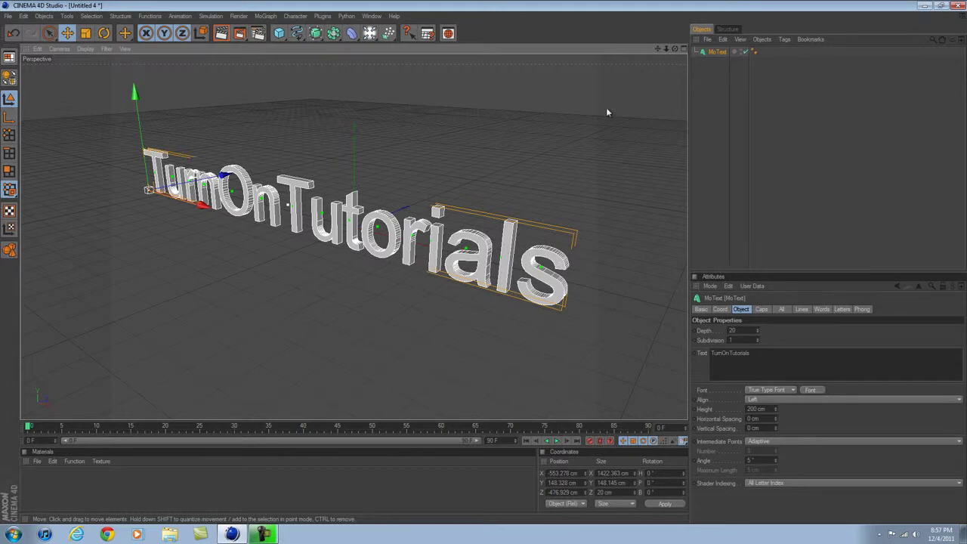
{"action": "left_click_drag", "start_coordinate": [675, 48], "coordinate": [478, 272]}
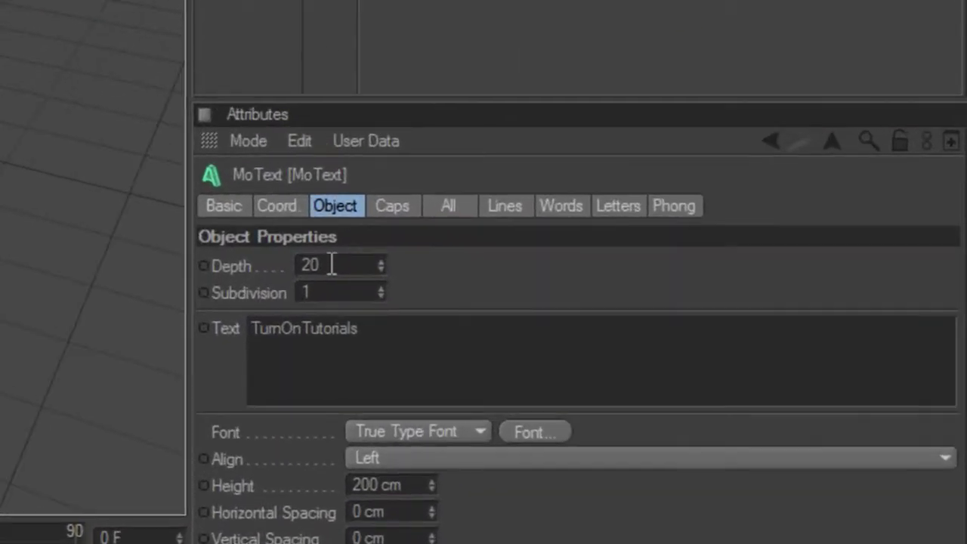
Step: Set the MoText extrusion depth to 45 and deselect the object
{"action": "double_click", "coordinate": [317, 265]}
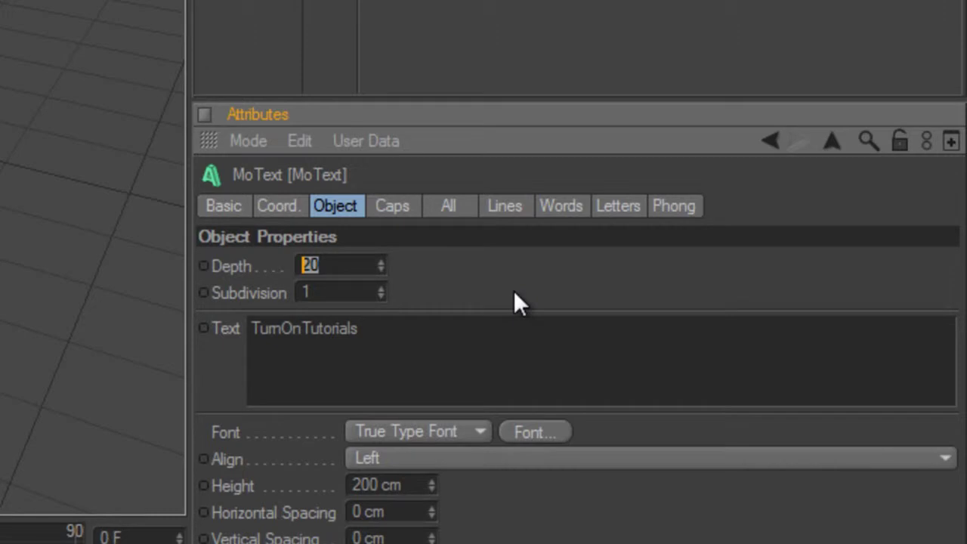
{"action": "type", "text": "45"}
{"action": "key", "text": "Return"}
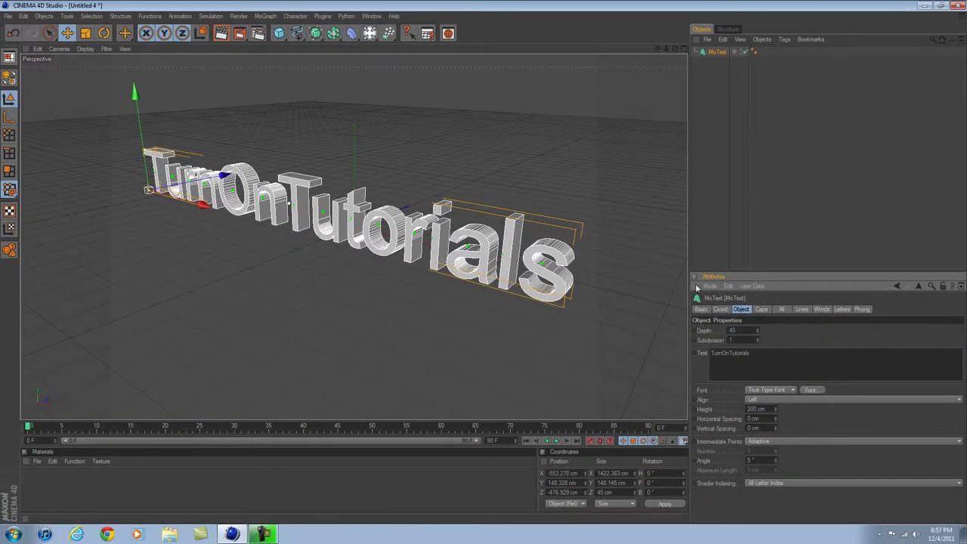
{"action": "left_click", "coordinate": [785, 153]}
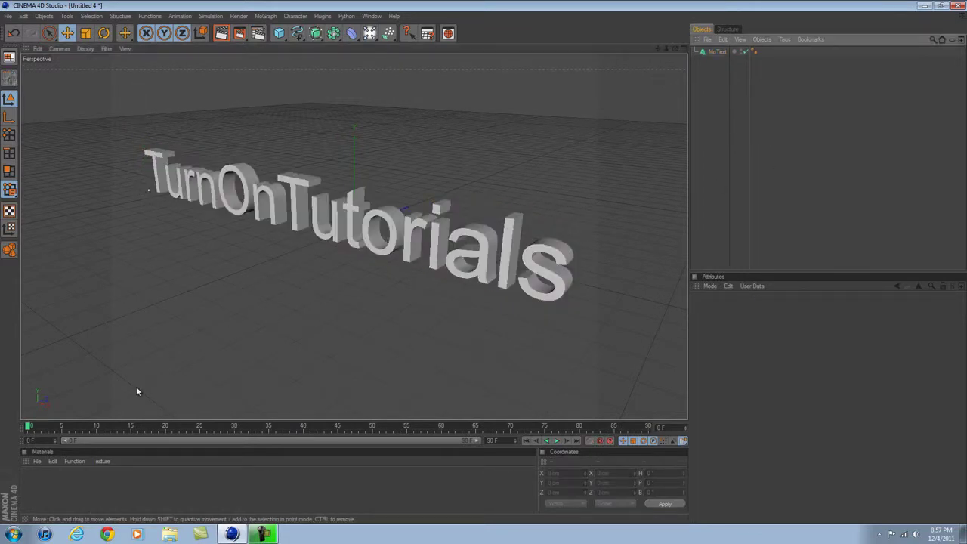
Step: Create a new green material with colour RGB 0/255/46
{"action": "left_click", "coordinate": [337, 224]}
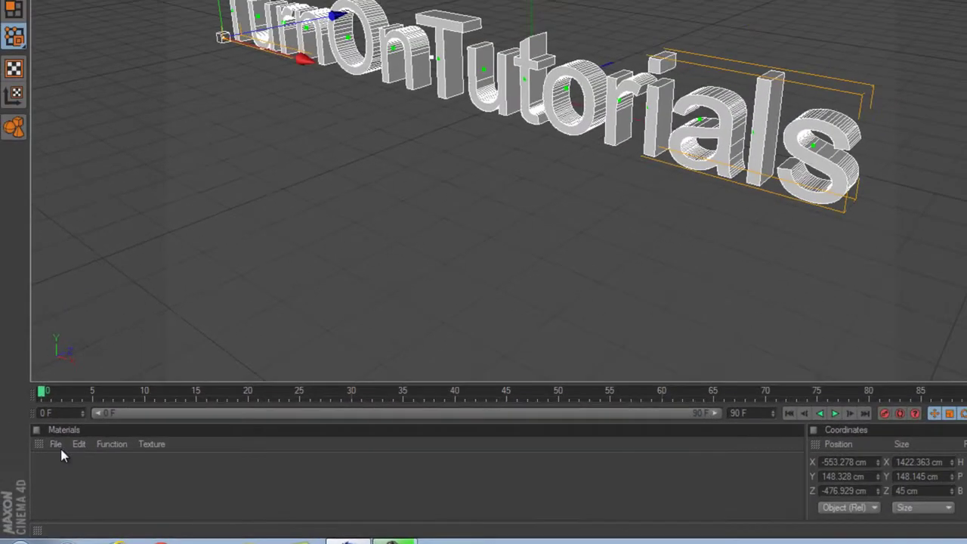
{"action": "left_click", "coordinate": [56, 445]}
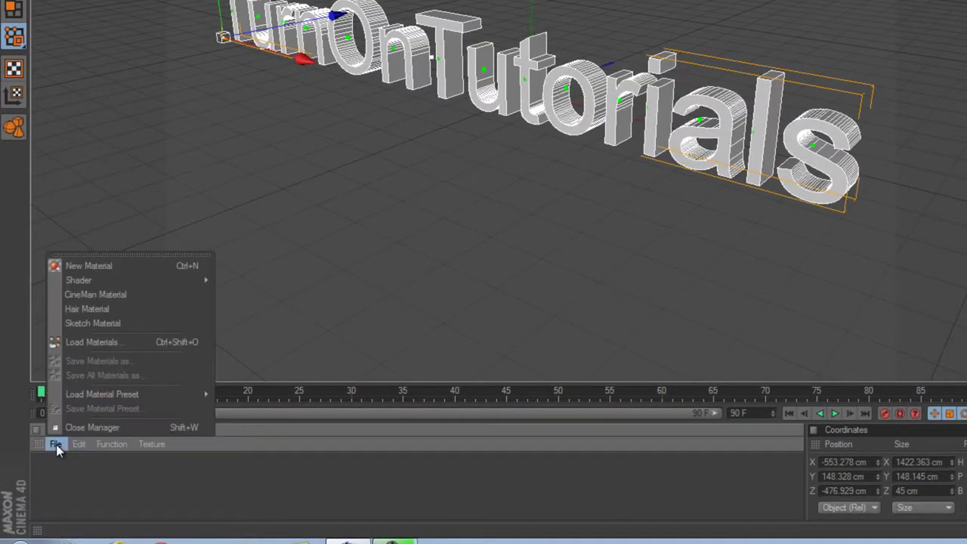
{"action": "left_click", "coordinate": [97, 276]}
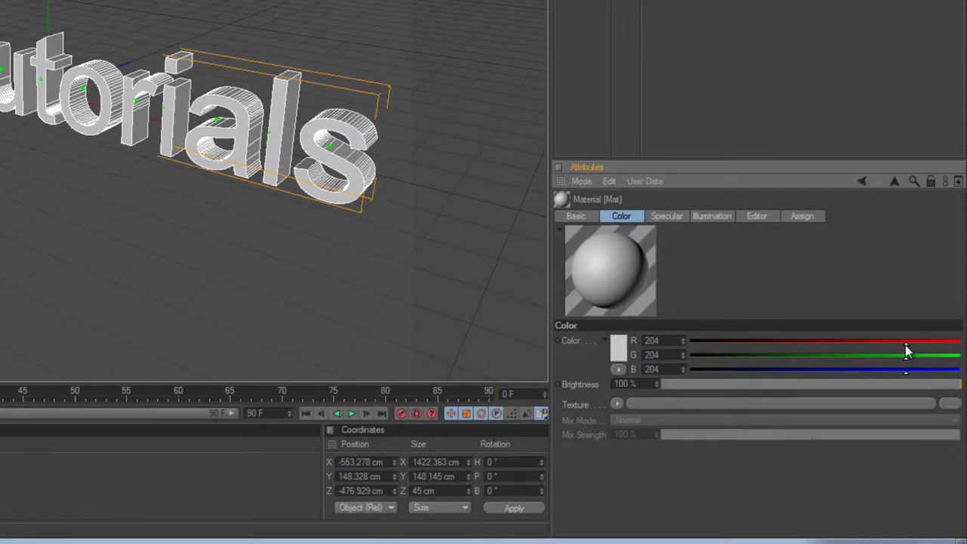
{"action": "left_click_drag", "start_coordinate": [905, 341], "coordinate": [687, 342]}
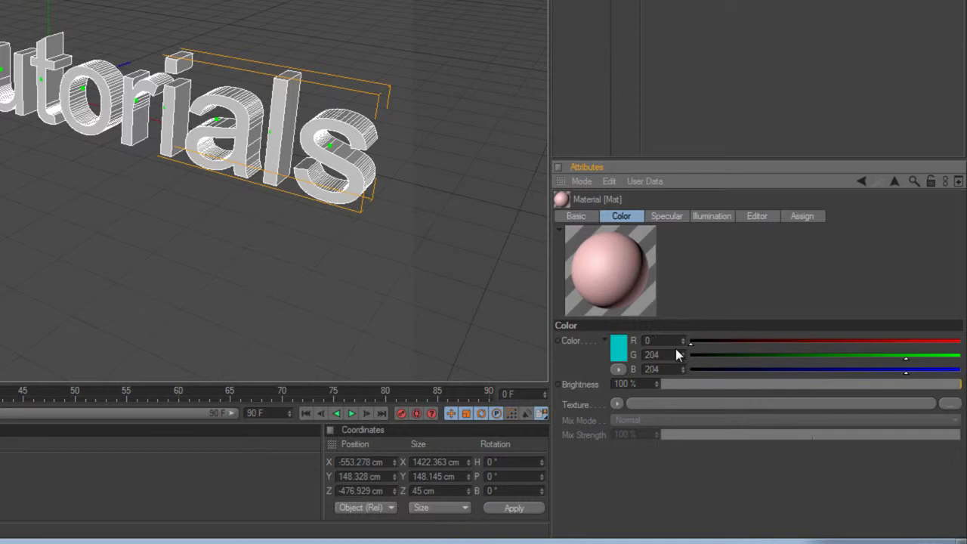
{"action": "left_click_drag", "start_coordinate": [906, 370], "coordinate": [620, 372]}
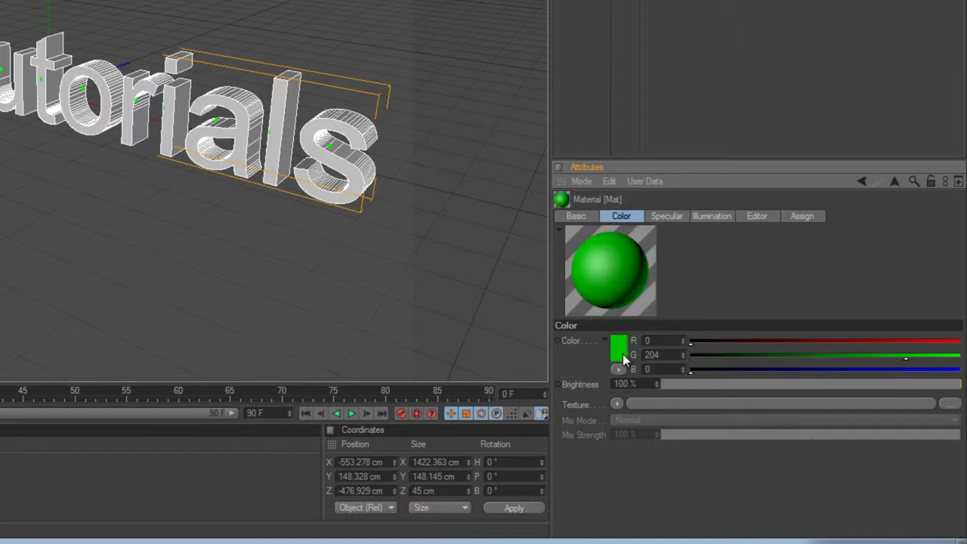
{"action": "left_click", "coordinate": [619, 348]}
{"action": "mouse_move", "coordinate": [626, 297]}
{"action": "left_mouse_down"}
{"action": "mouse_move", "coordinate": [612, 300]}
{"action": "mouse_move", "coordinate": [678, 306]}
{"action": "mouse_move", "coordinate": [638, 301]}
{"action": "left_mouse_up"}
{"action": "left_click", "coordinate": [597, 426]}
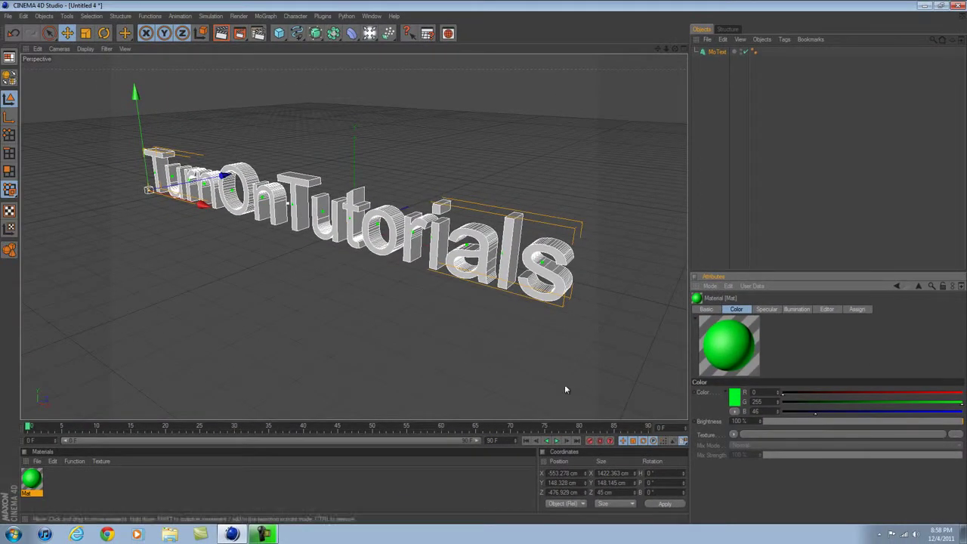
Step: Apply the green material to the TurnOnTutorials text and deselect it
{"action": "scroll", "coordinate": [487, 388], "scroll_direction": "up", "scroll_amount": 1}
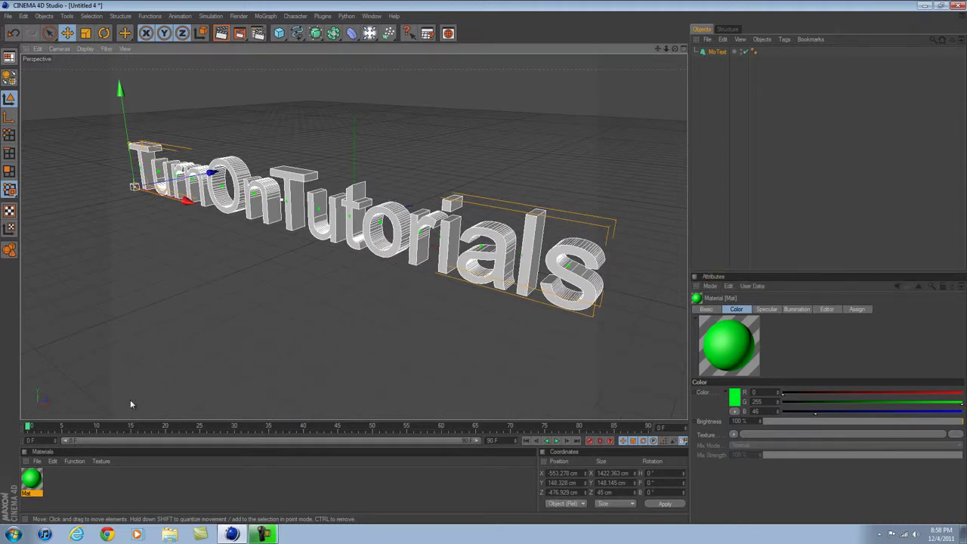
{"action": "left_click", "coordinate": [32, 487]}
{"action": "left_click_drag", "start_coordinate": [32, 487], "coordinate": [393, 258]}
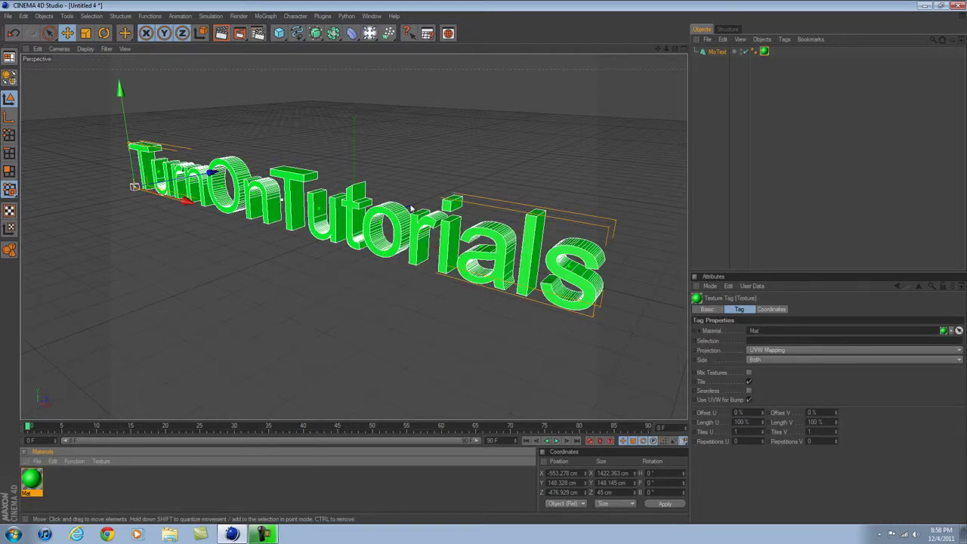
{"action": "left_click", "coordinate": [308, 330]}
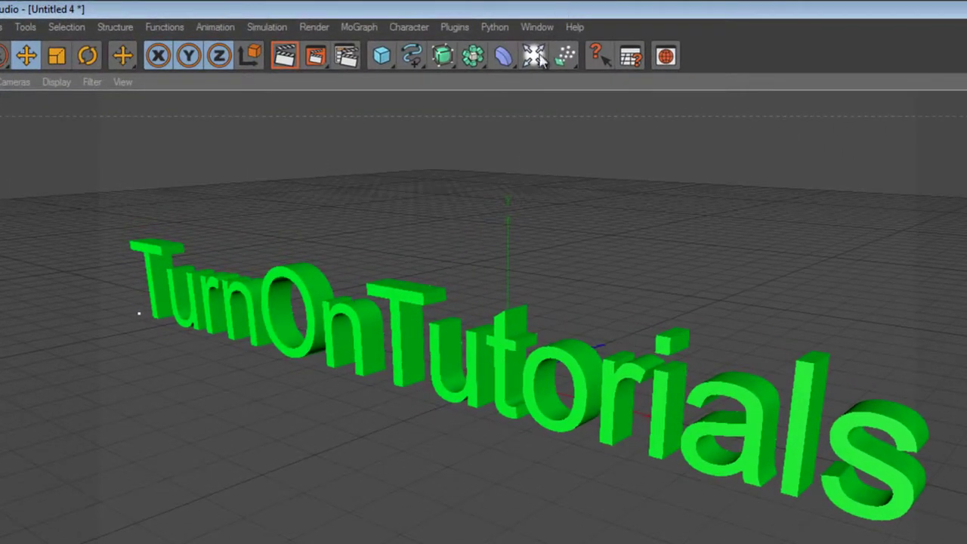
Step: Add an omni light and place it about 1000 cm to the right and front of the text
{"action": "left_click", "coordinate": [535, 56]}
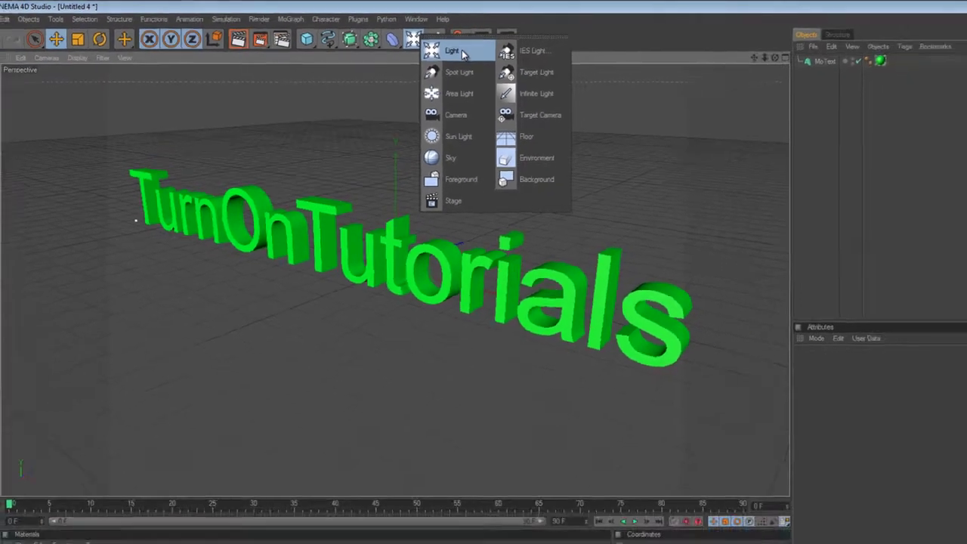
{"action": "left_click", "coordinate": [589, 71]}
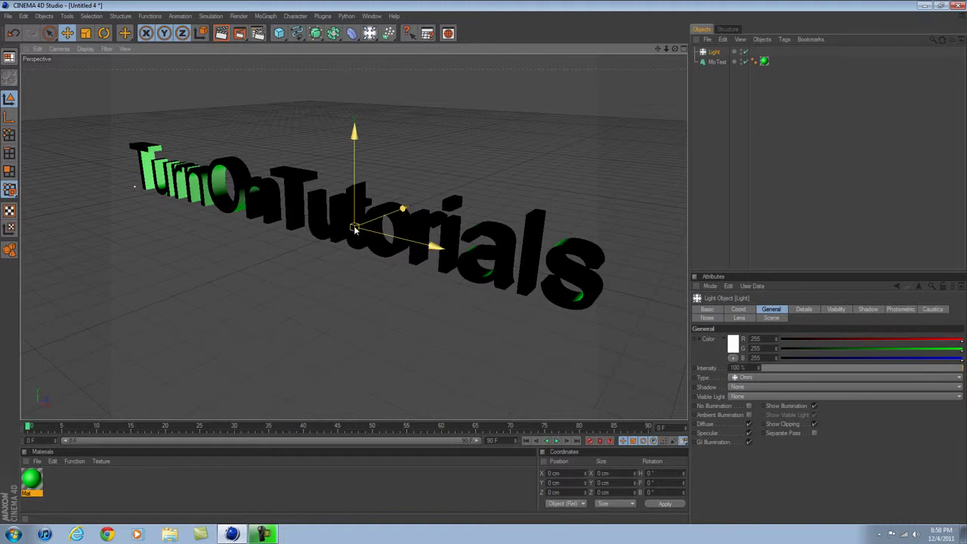
{"action": "left_click_drag", "start_coordinate": [355, 230], "coordinate": [486, 266]}
{"action": "key", "text": "ctrl+z"}
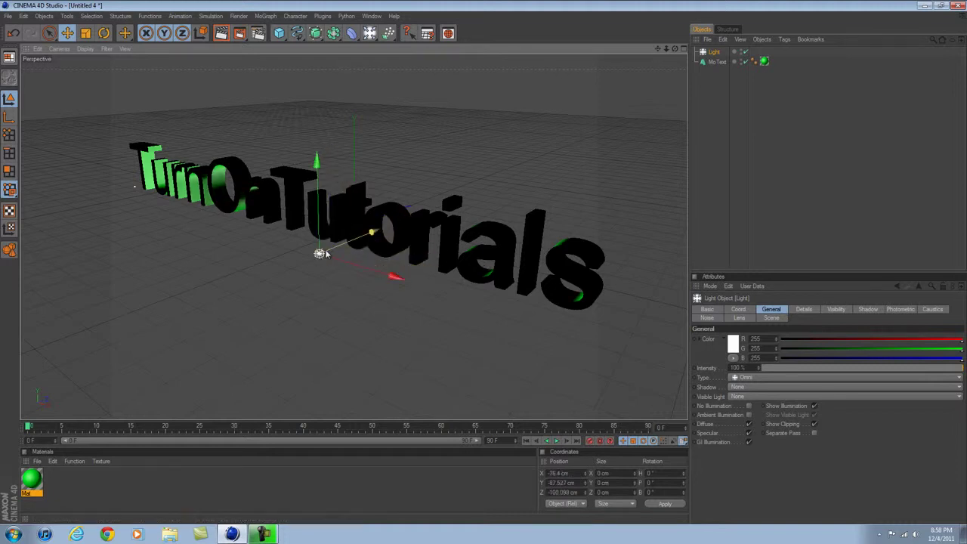
{"action": "key", "text": "ctrl+shift+a"}
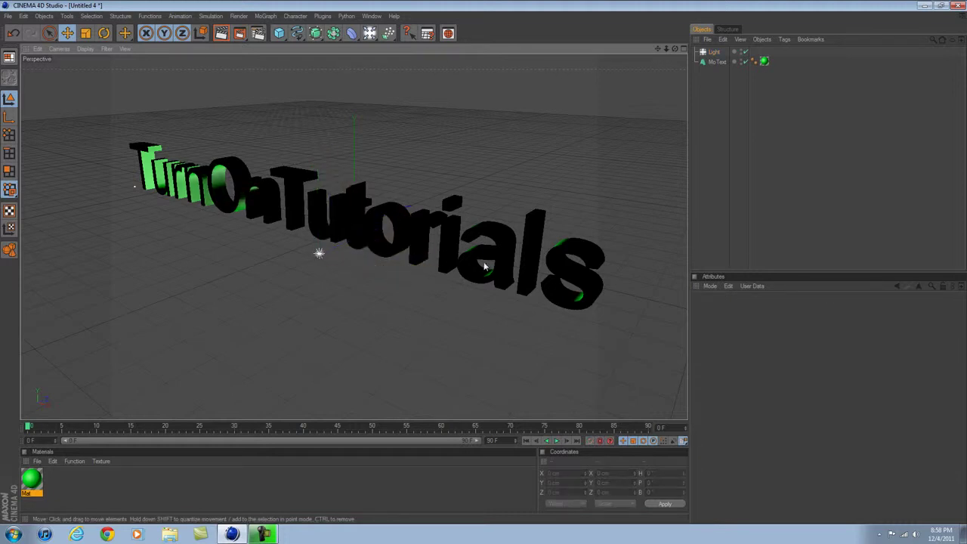
{"action": "left_click", "coordinate": [319, 254]}
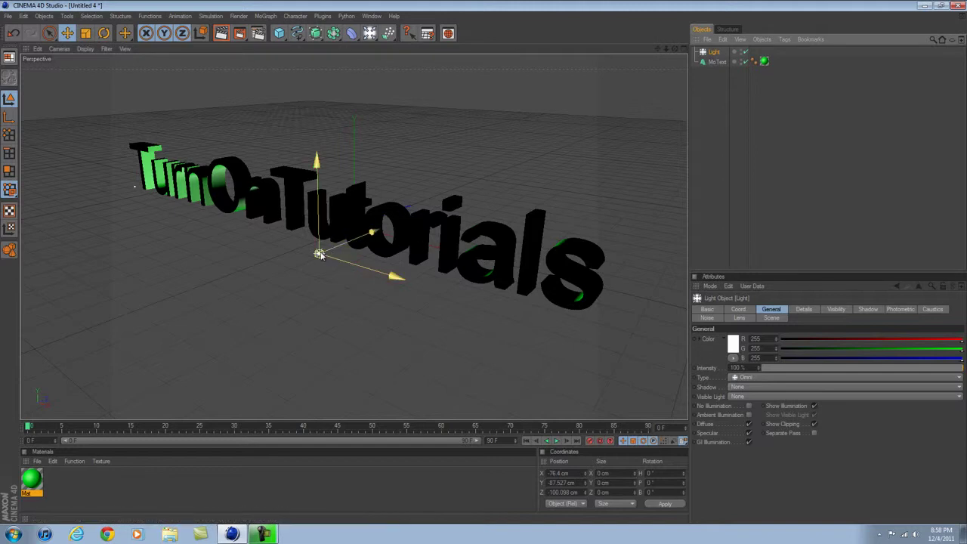
{"action": "left_click_drag", "start_coordinate": [319, 254], "coordinate": [486, 267]}
{"action": "left_click", "coordinate": [716, 62]}
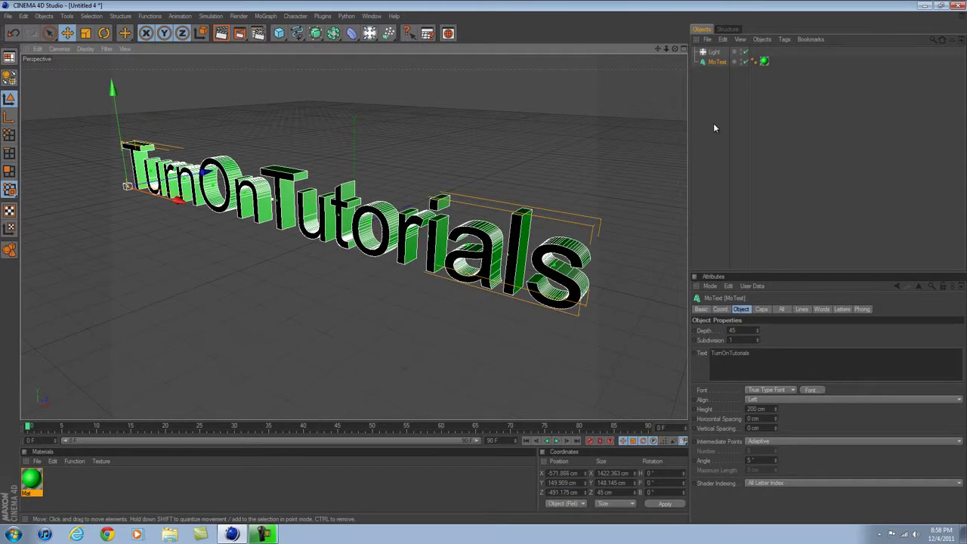
{"action": "left_click", "coordinate": [713, 52]}
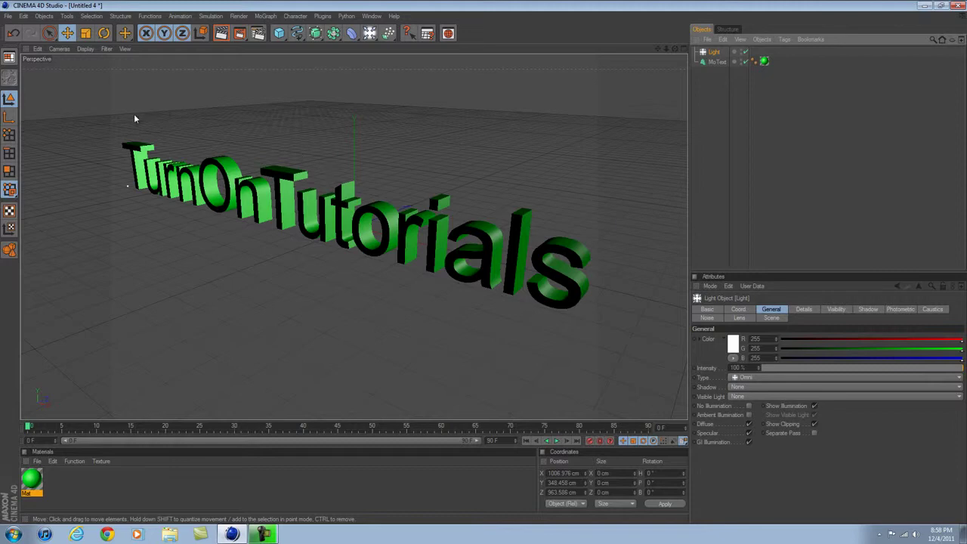
Step: In Render Settings, set the output file to 'youtube' on the Desktop
{"action": "left_click", "coordinate": [258, 38]}
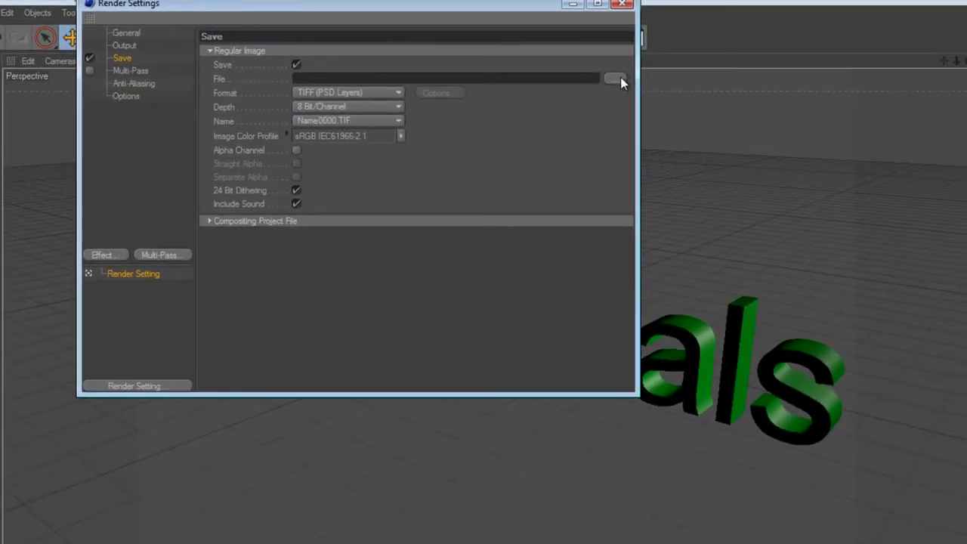
{"action": "left_click", "coordinate": [620, 80]}
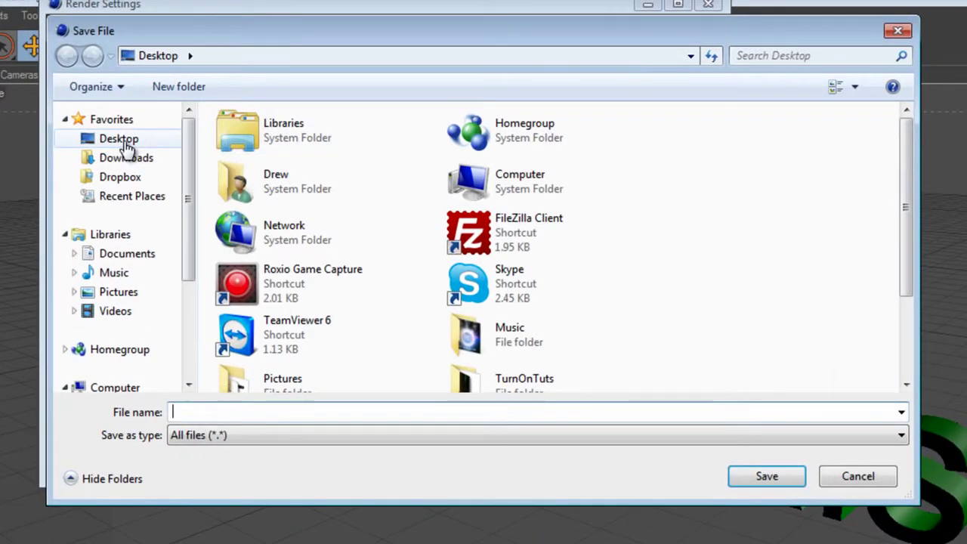
{"action": "left_click", "coordinate": [121, 141]}
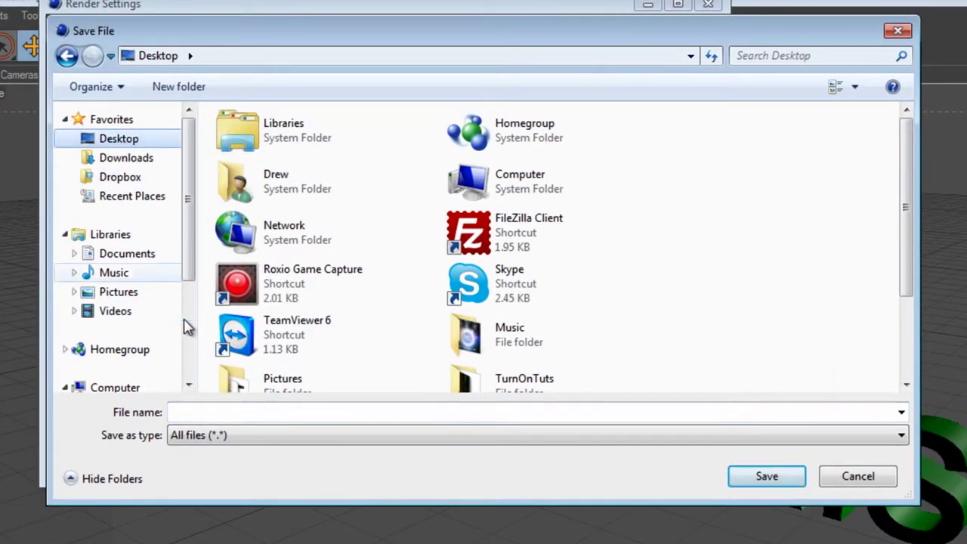
{"action": "left_click", "coordinate": [276, 414]}
{"action": "left_click", "coordinate": [286, 412]}
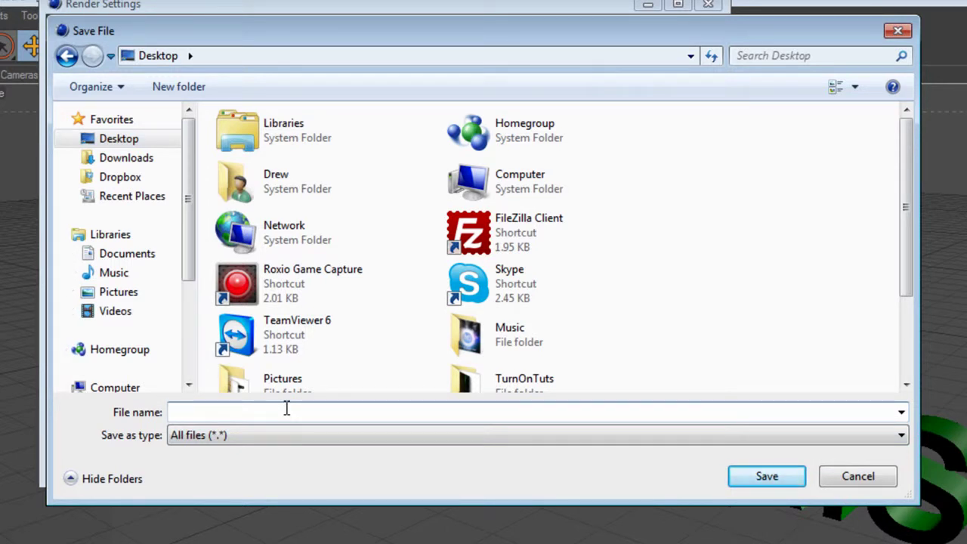
{"action": "type", "text": "youtueb"}
{"action": "key", "text": "BackSpace"}
{"action": "key", "text": "BackSpace"}
{"action": "type", "text": "be"}
{"action": "key", "text": "Return"}
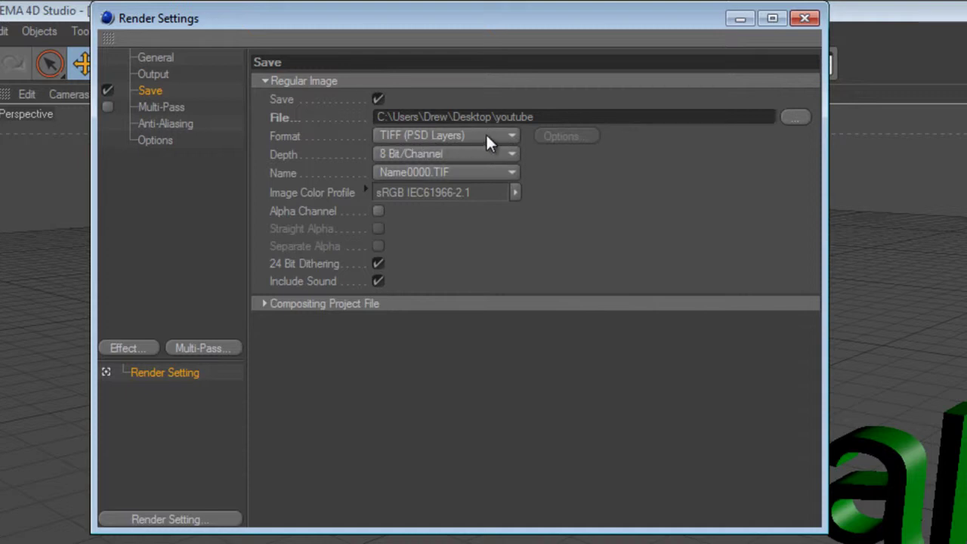
Step: Choose PNG as the output format and enable Alpha Channel
{"action": "left_click", "coordinate": [513, 134]}
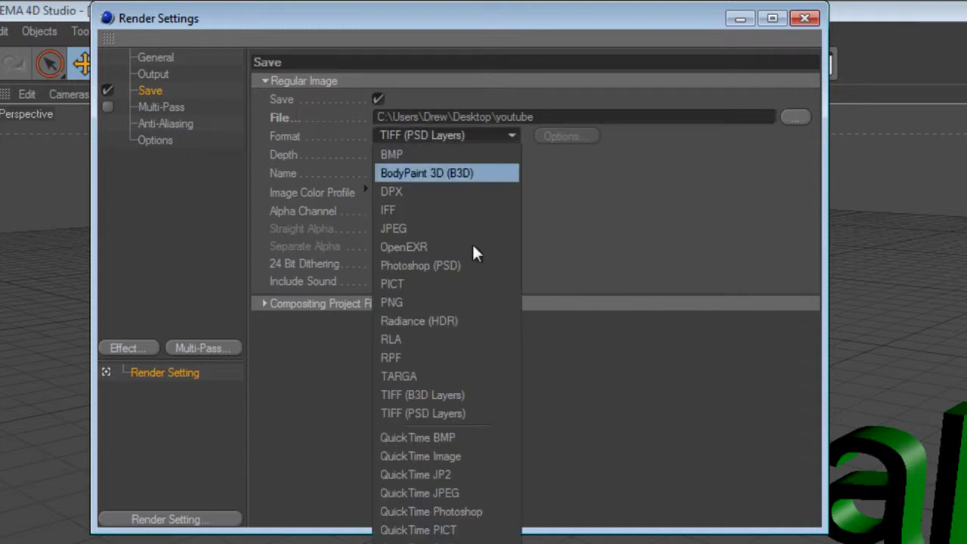
{"action": "left_click", "coordinate": [418, 301]}
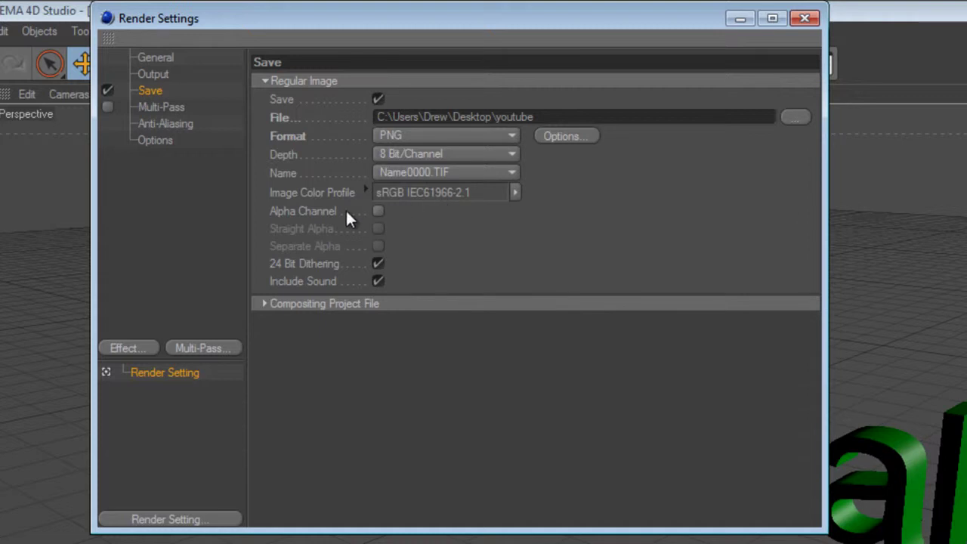
{"action": "left_click", "coordinate": [378, 211]}
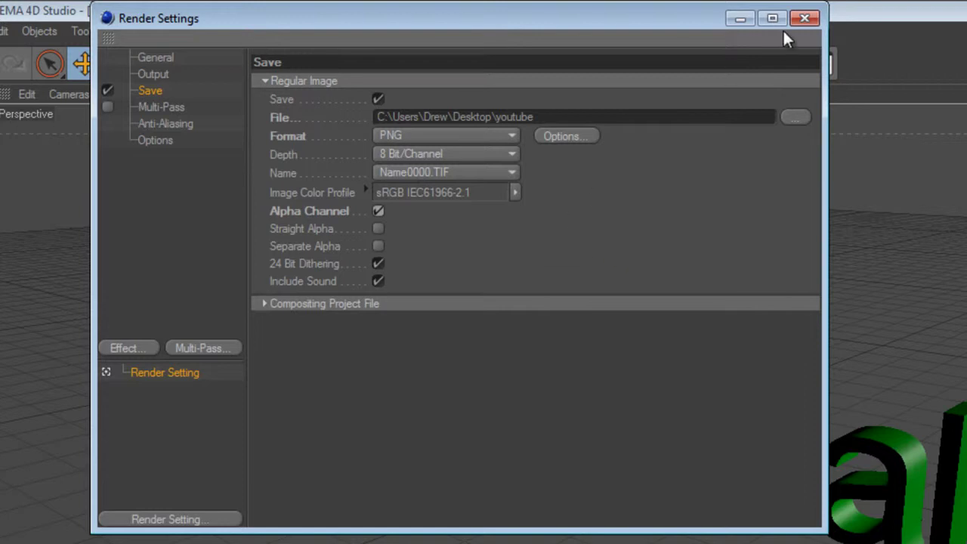
Step: Render the green text scene to youtube.png and close the Picture Viewer
{"action": "left_click", "coordinate": [804, 20]}
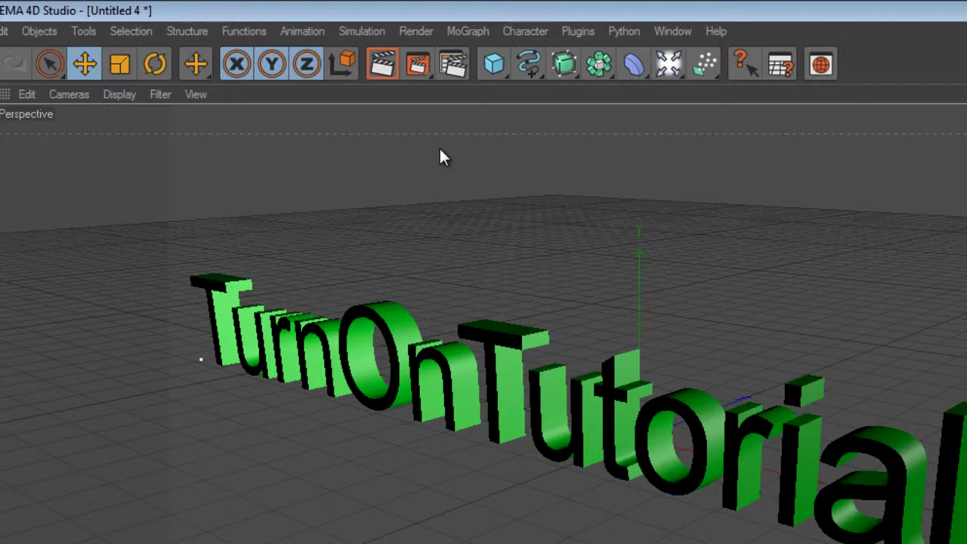
{"action": "left_click", "coordinate": [418, 66]}
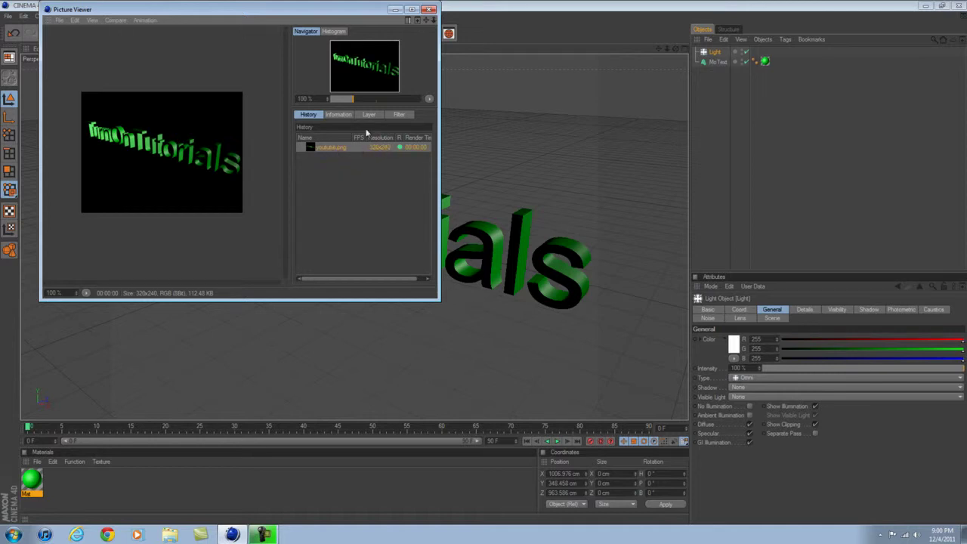
{"action": "left_click", "coordinate": [428, 9]}
Step: Minimize Cinema 4D and open youtube.png from the desktop in Windows Photo Viewer
{"action": "left_click", "coordinate": [925, 5]}
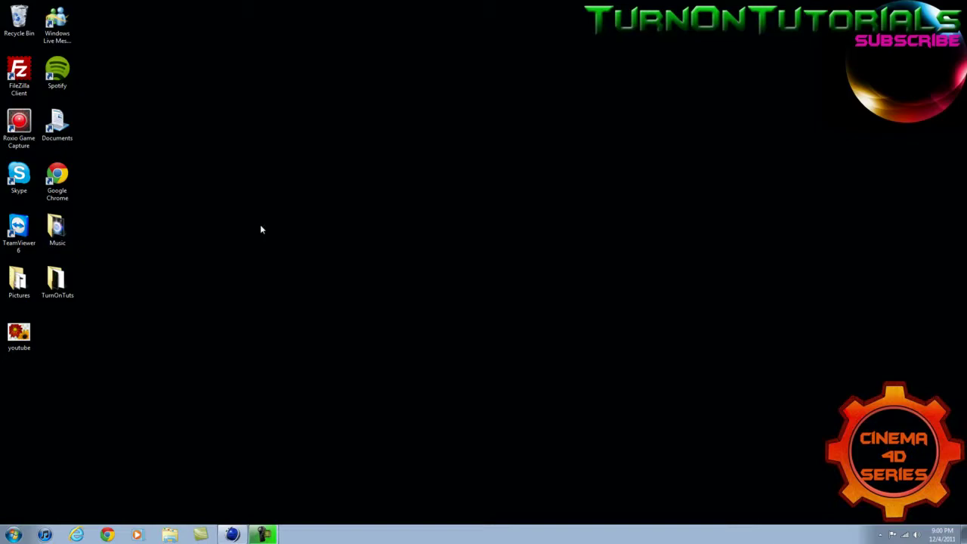
{"action": "double_click", "coordinate": [19, 344]}
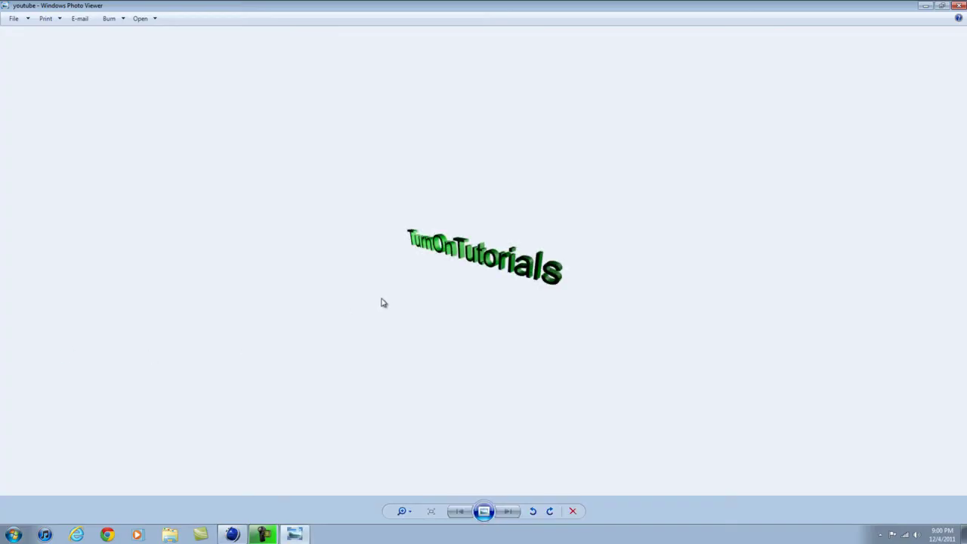